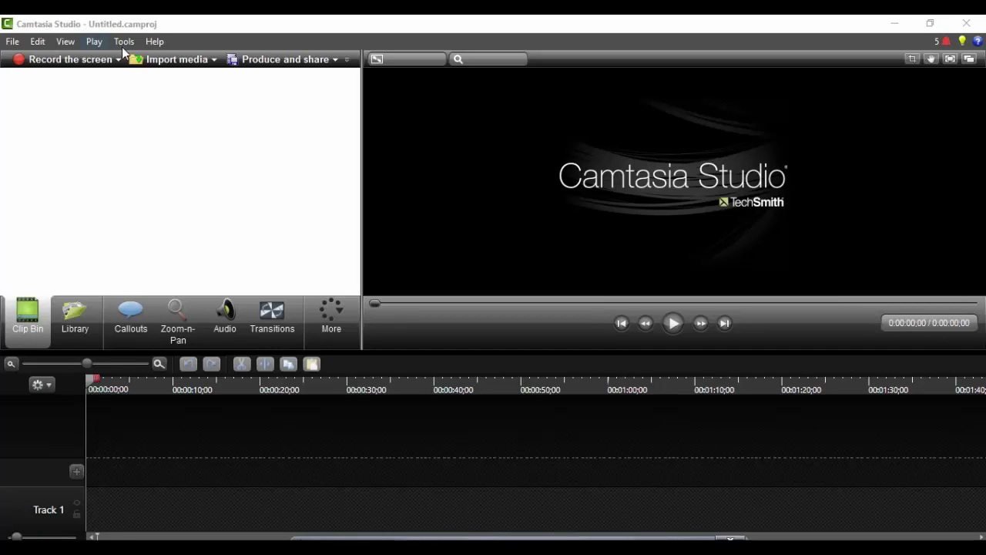
# - Import the DropMockLogo_ColoredSmoke video into the clip bin
pyautogui.click(166, 60)
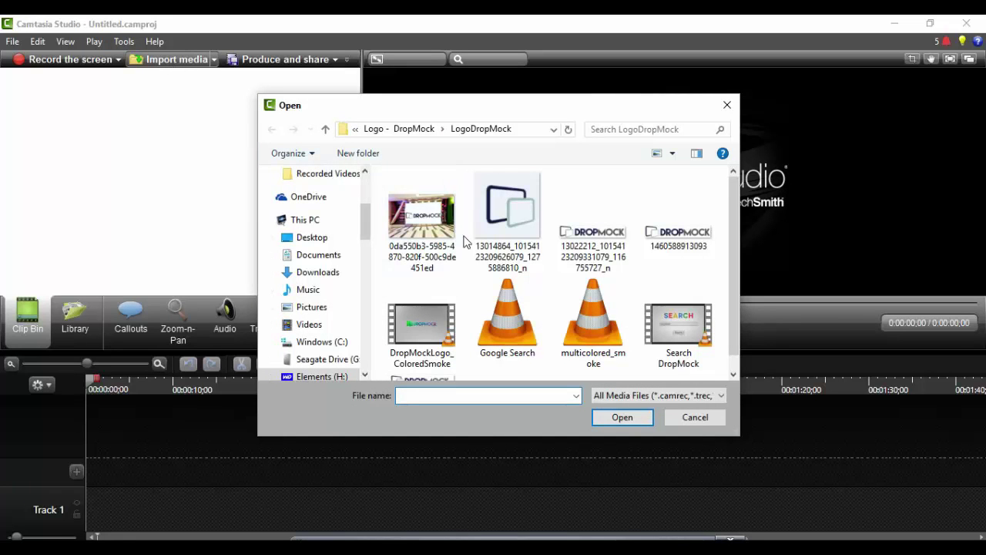
pyautogui.click(421, 326)
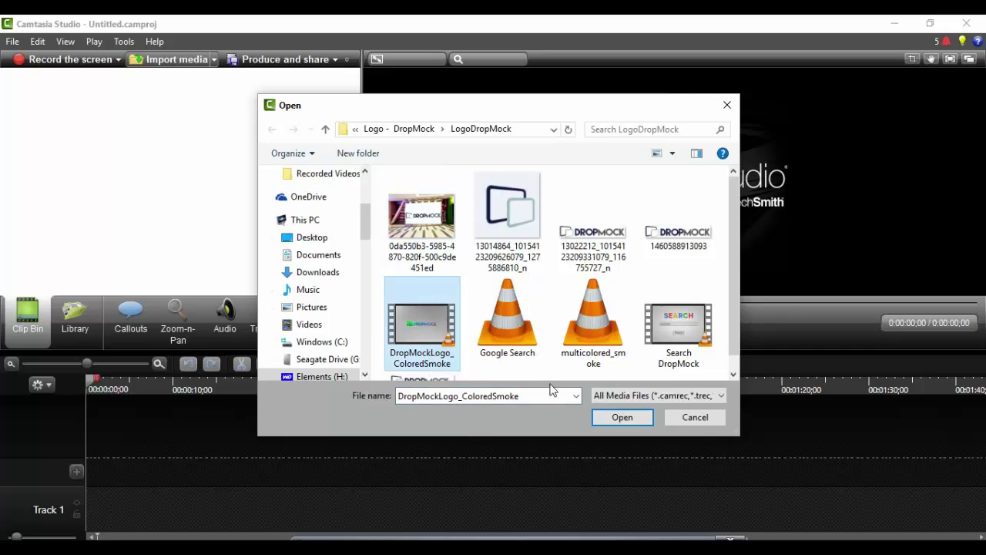
pyautogui.click(614, 420)
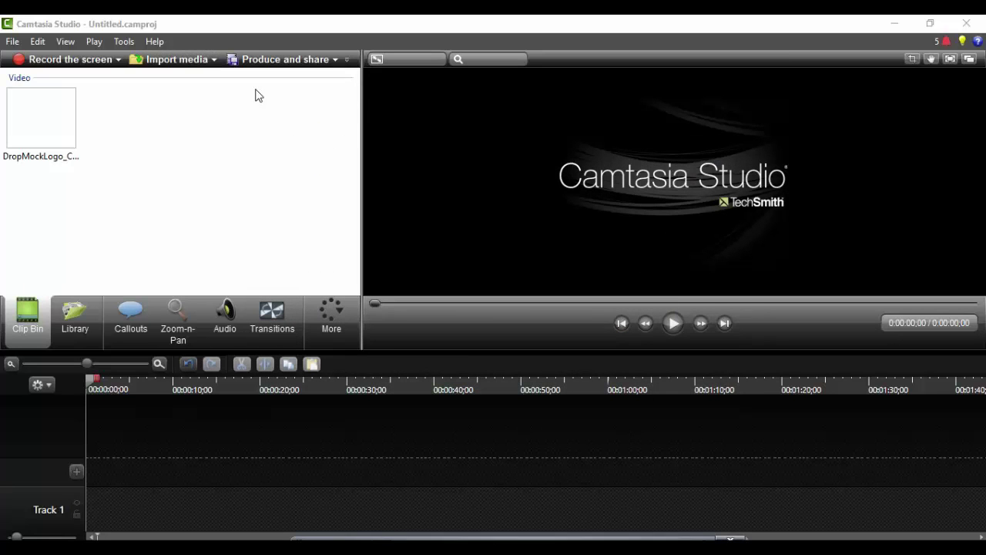
# - Import the green-screen billboard photo from Pictures > GreenScreen
pyautogui.click(195, 62)
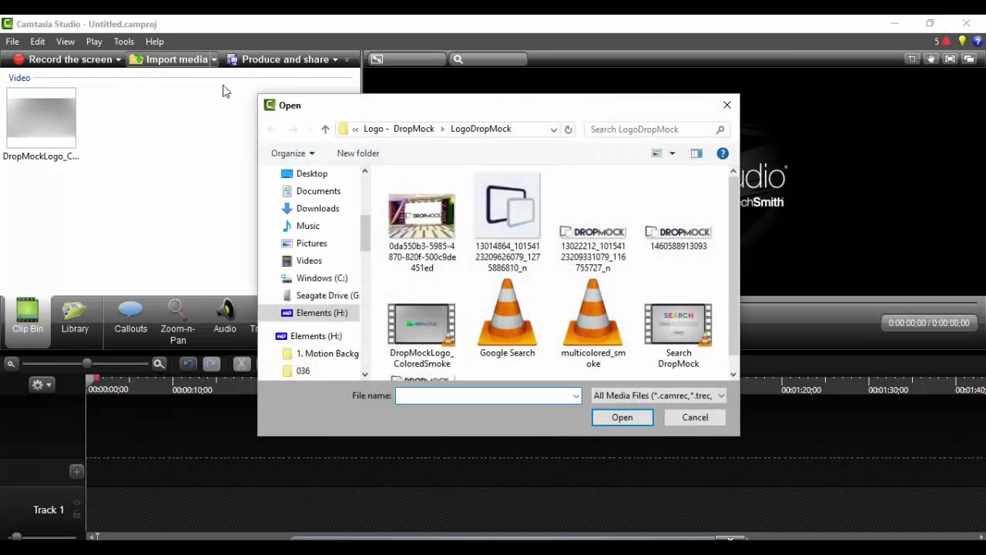
pyautogui.click(317, 249)
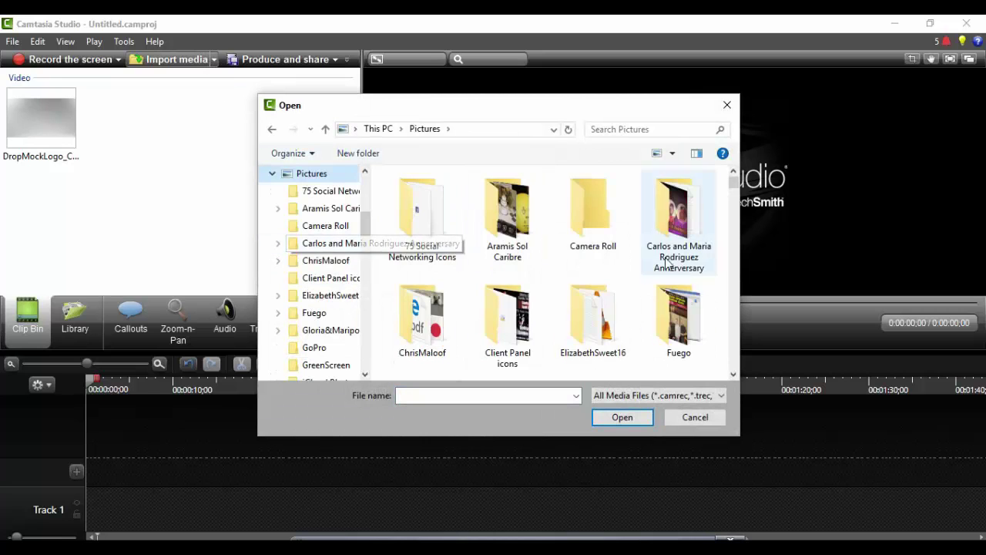
pyautogui.click(736, 194)
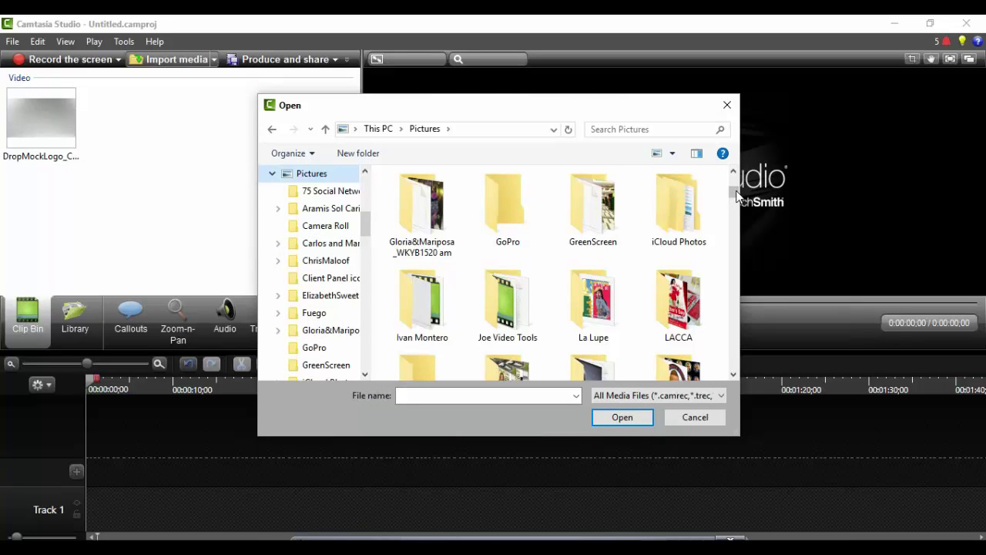
pyautogui.doubleClick(616, 212)
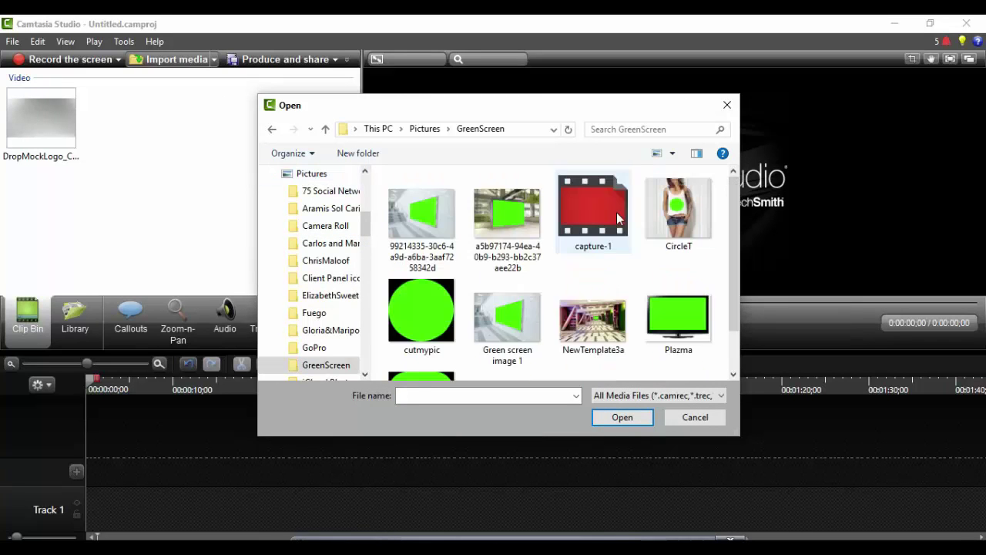
pyautogui.click(513, 216)
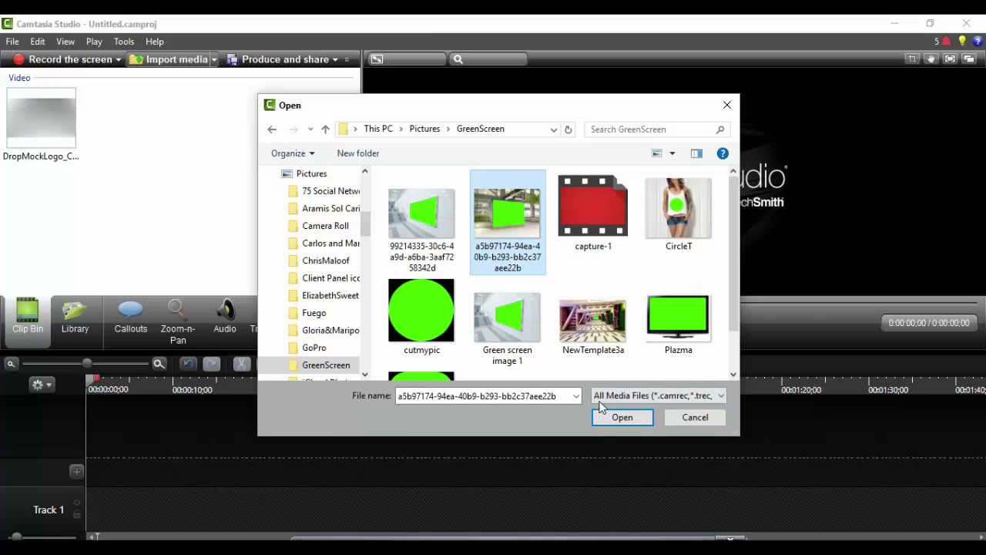
pyautogui.click(617, 417)
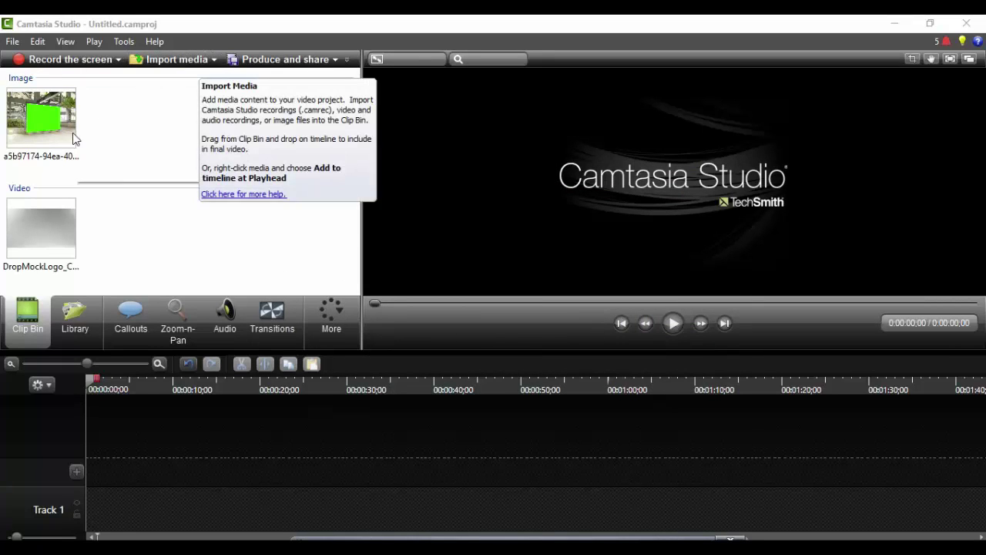
# - Add the billboard photo to Track 1 and snap it to fill the 800x600 canvas
pyautogui.moveTo(52, 126); pyautogui.dragTo(101, 497)
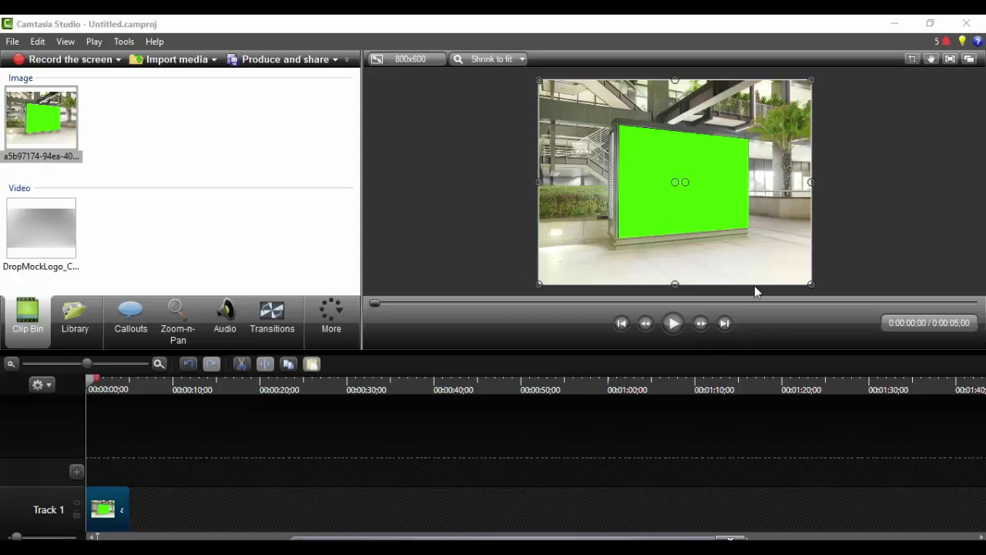
pyautogui.moveTo(691, 100); pyautogui.dragTo(700, 144)
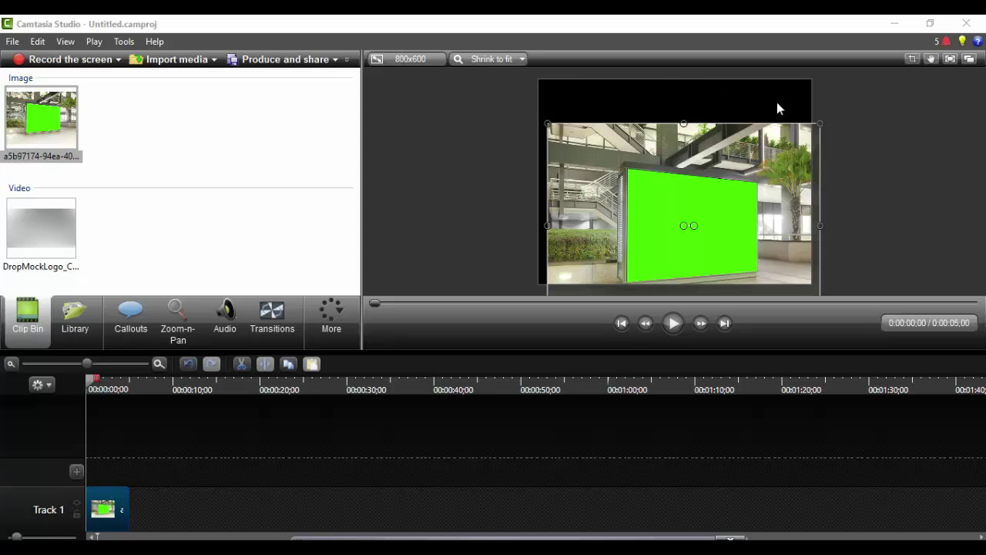
pyautogui.moveTo(738, 171); pyautogui.dragTo(729, 122)
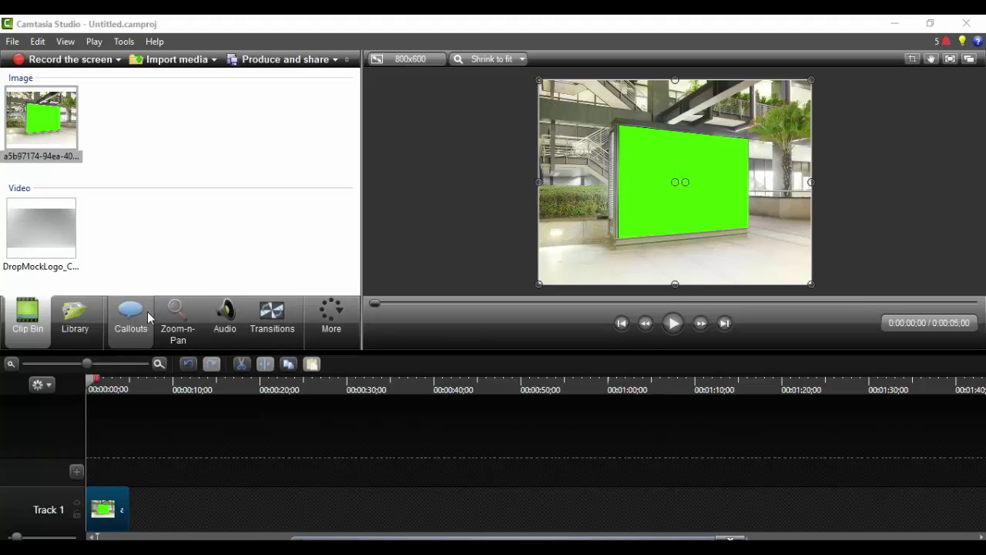
# - Enable Remove a color in the billboard photo's Visual Properties (Tolerance 10, Softness 10)
pyautogui.click(334, 314)
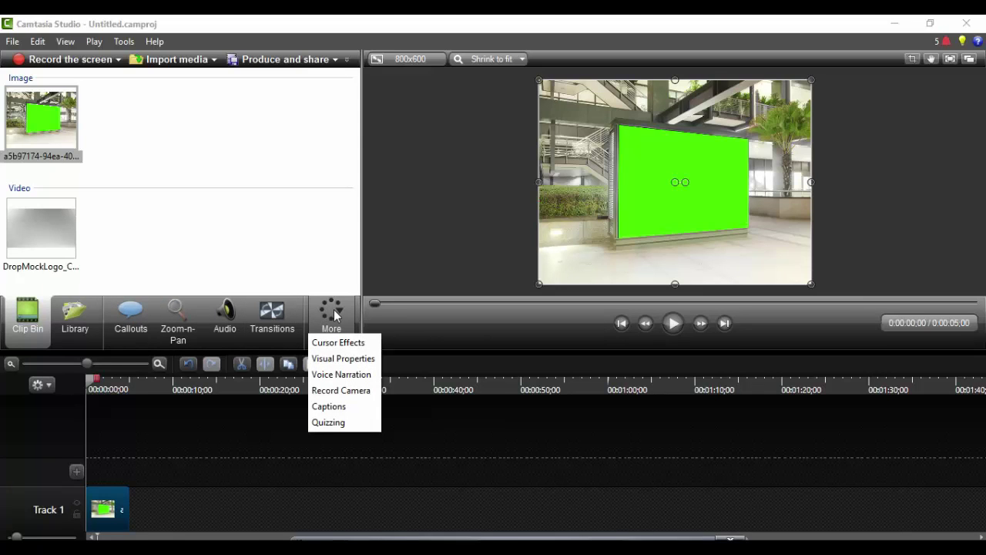
pyautogui.click(333, 359)
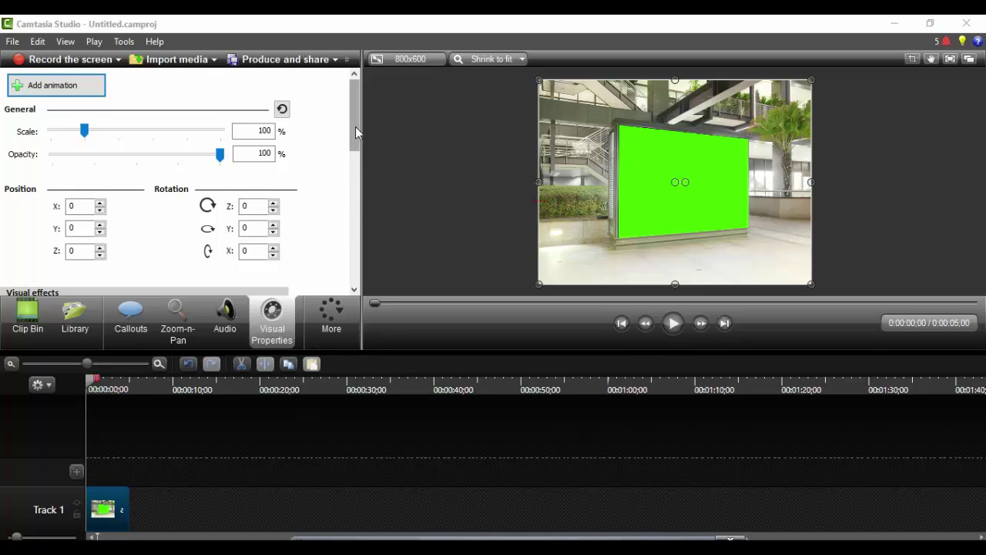
pyautogui.moveTo(355, 127); pyautogui.dragTo(356, 188)
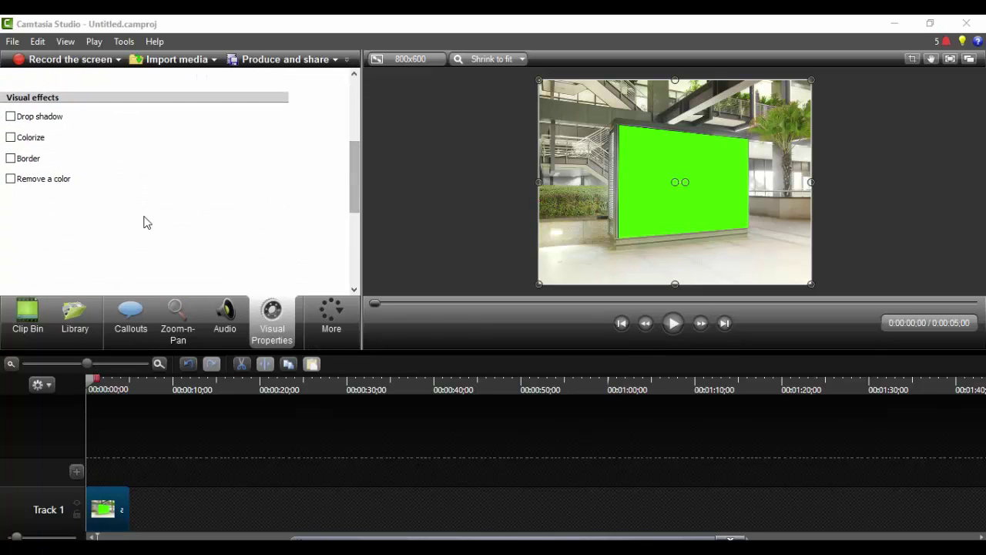
pyautogui.click(11, 178)
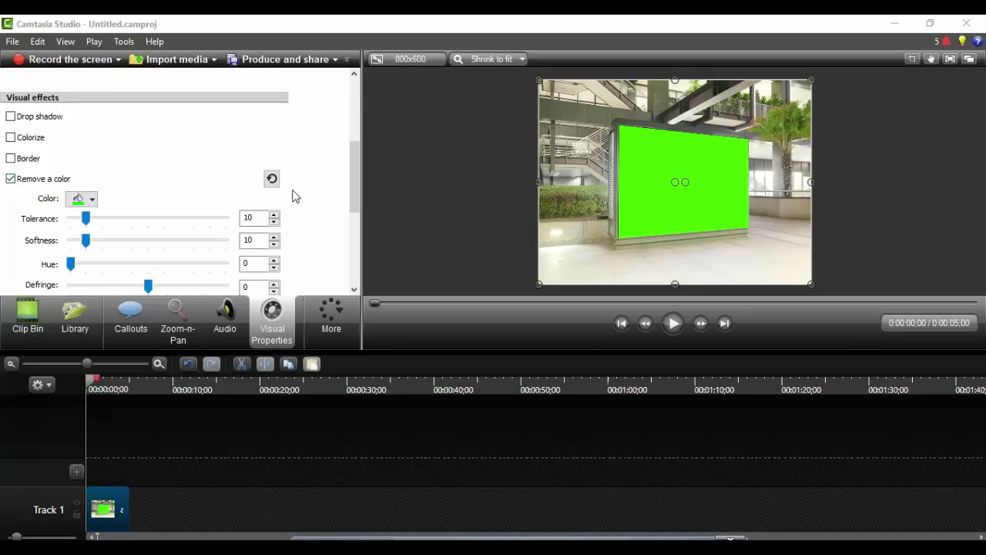
pyautogui.scroll(-3, 355, 191)
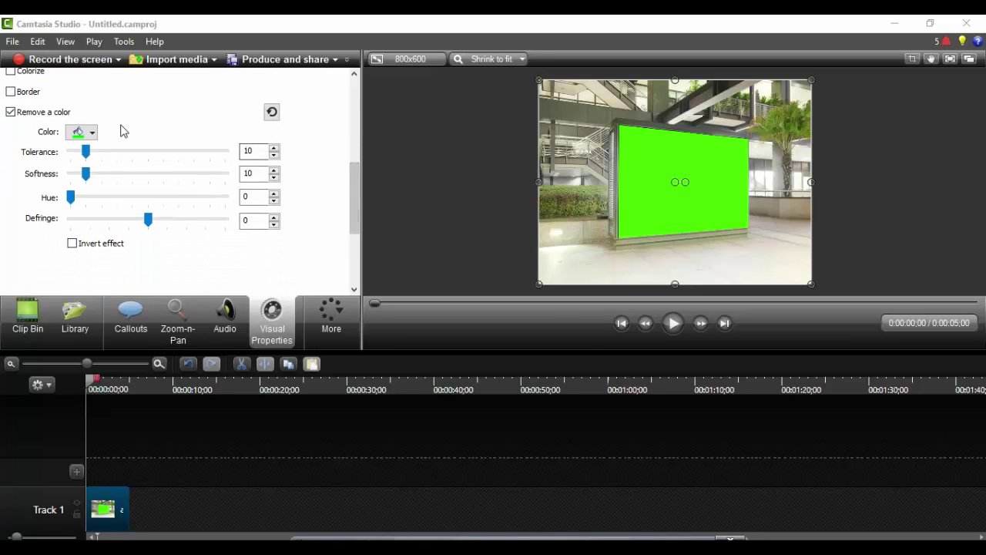
# - Sample the billboard's green panel with the eyedropper so it turns black, then return to the Clip Bin
pyautogui.click(91, 134)
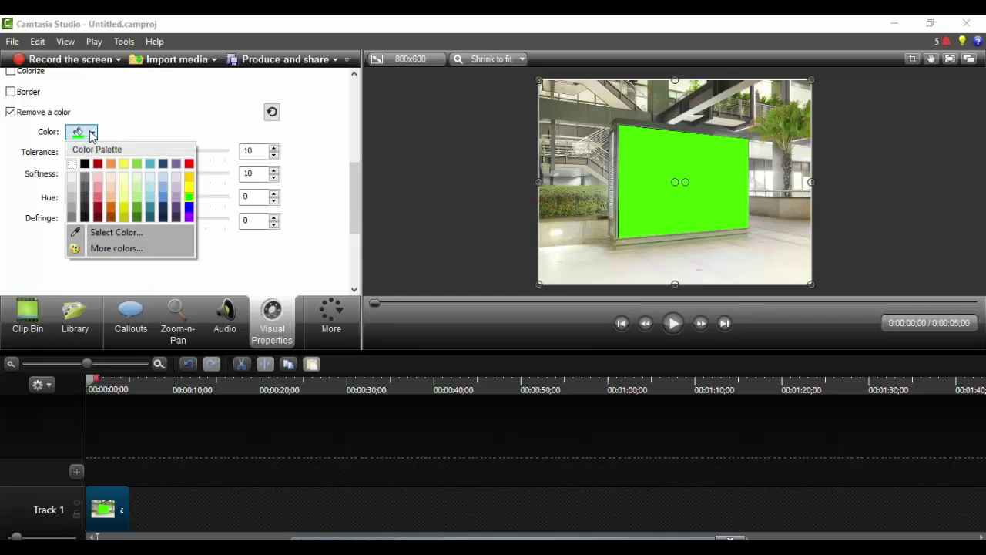
pyautogui.click(117, 232)
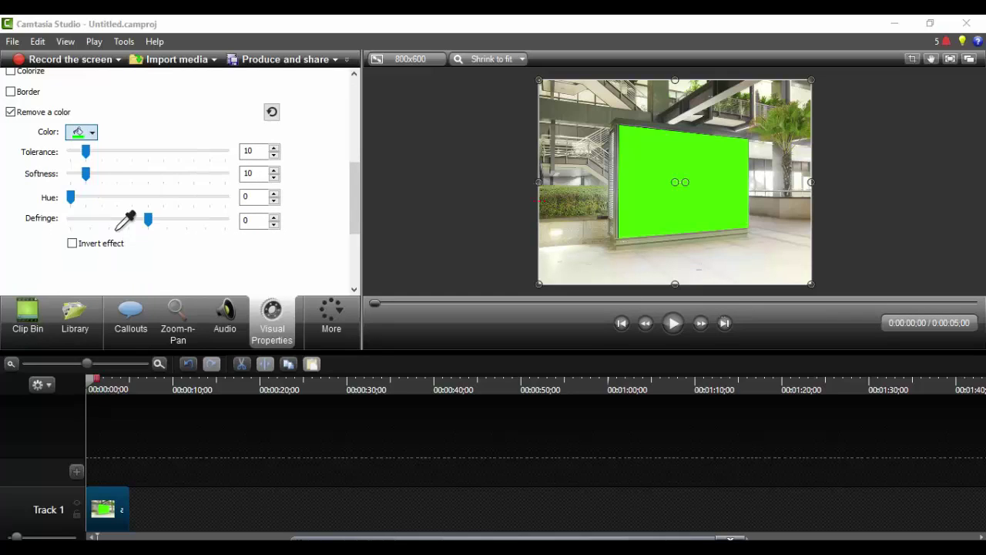
pyautogui.click(652, 155)
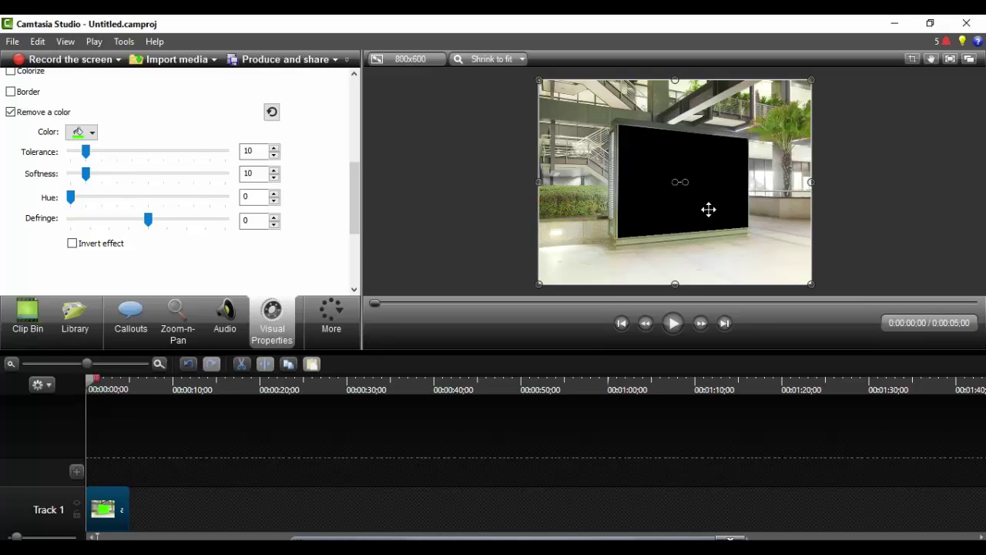
pyautogui.click(14, 317)
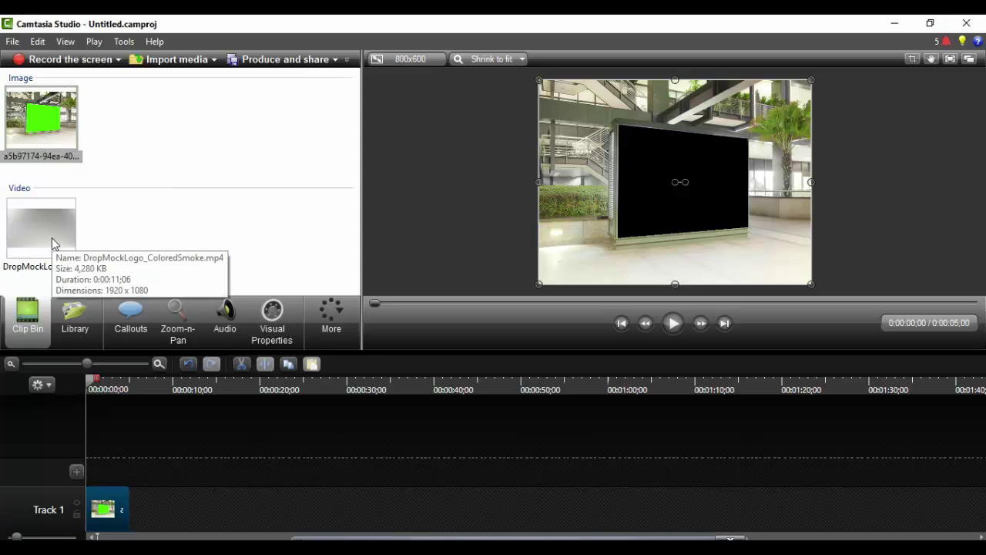
# - Add the DropMockLogo video on Track 2 and shrink it over the billboard's black panel
pyautogui.click(51, 237)
pyautogui.moveTo(52, 238); pyautogui.dragTo(136, 447)
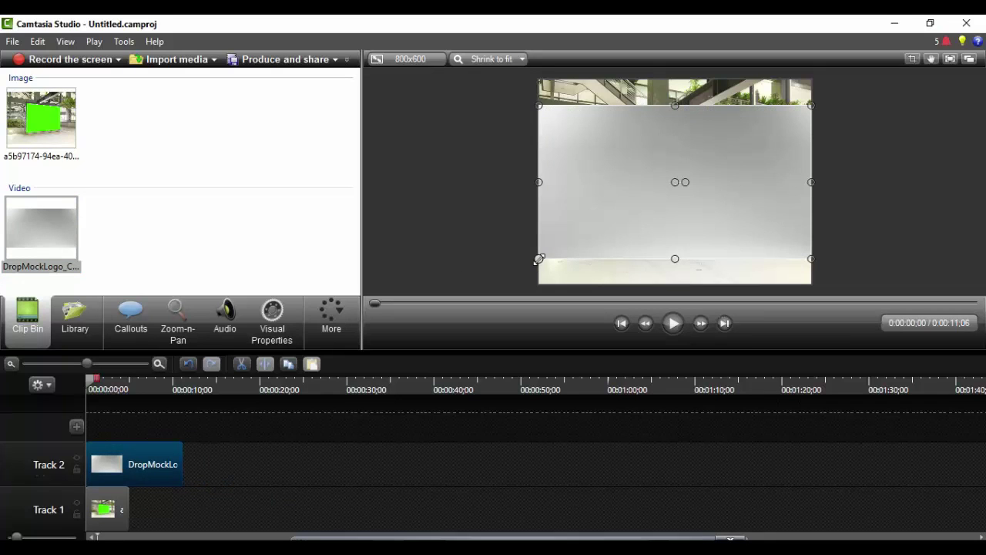
pyautogui.moveTo(539, 259); pyautogui.dragTo(671, 185)
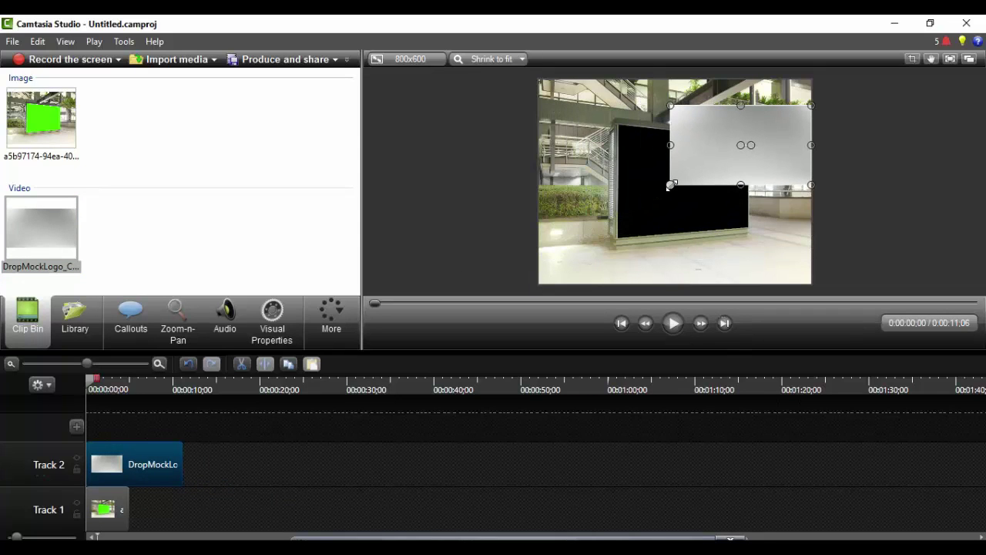
pyautogui.moveTo(729, 154); pyautogui.dragTo(670, 186)
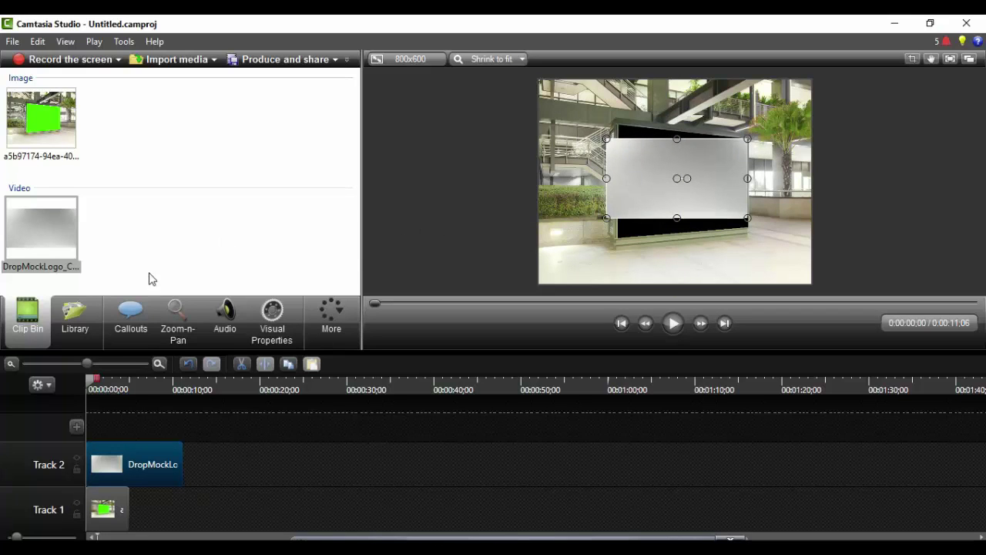
# - Rotate the DropMock clip to 39 on the Y axis in Visual Properties
pyautogui.click(276, 324)
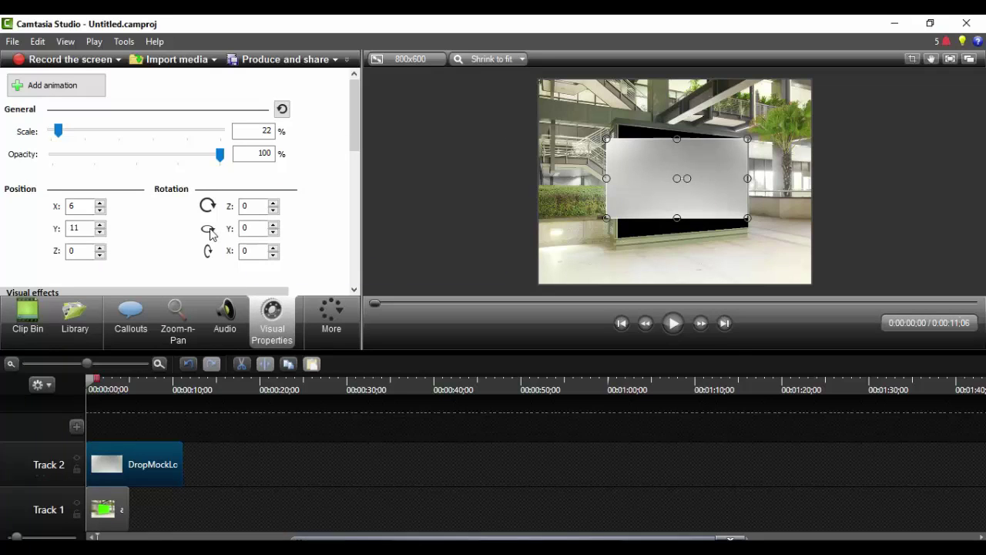
pyautogui.click(273, 225)
pyautogui.click(274, 225)
pyautogui.click(273, 225)
pyautogui.click(273, 225)
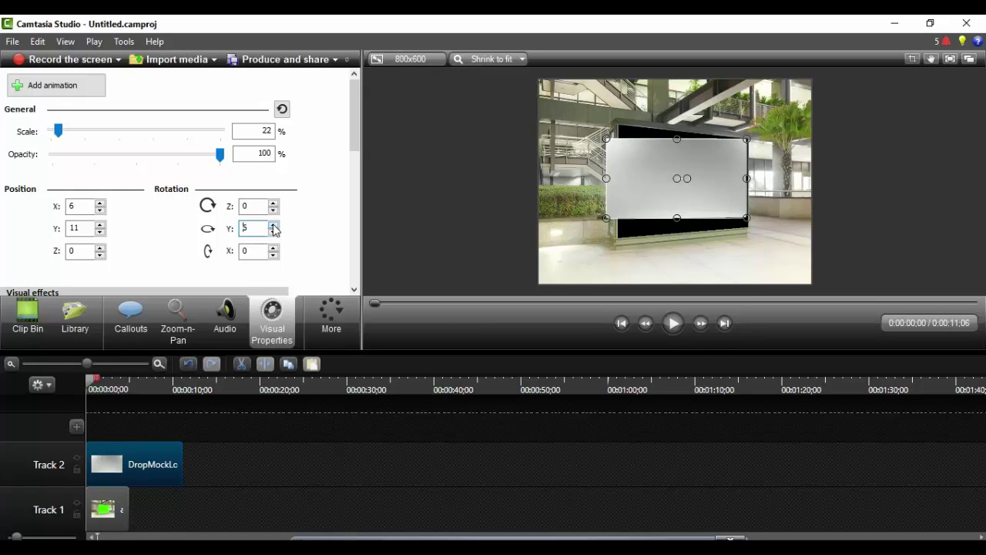
pyautogui.click(273, 225)
pyautogui.click(274, 225)
pyautogui.click(274, 225)
pyautogui.click(273, 225)
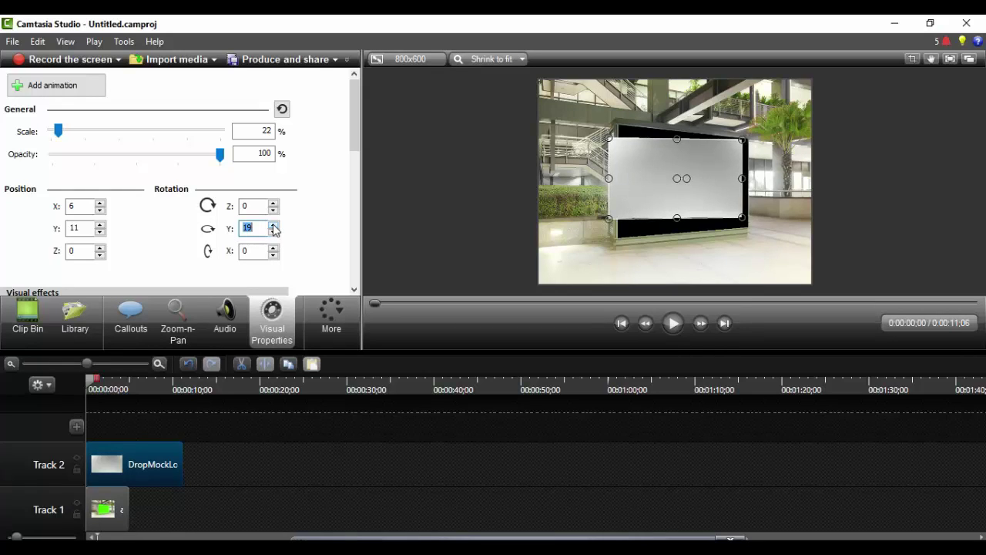
pyautogui.click(274, 225)
pyautogui.click(273, 225)
pyautogui.click(274, 225)
pyautogui.click(274, 225)
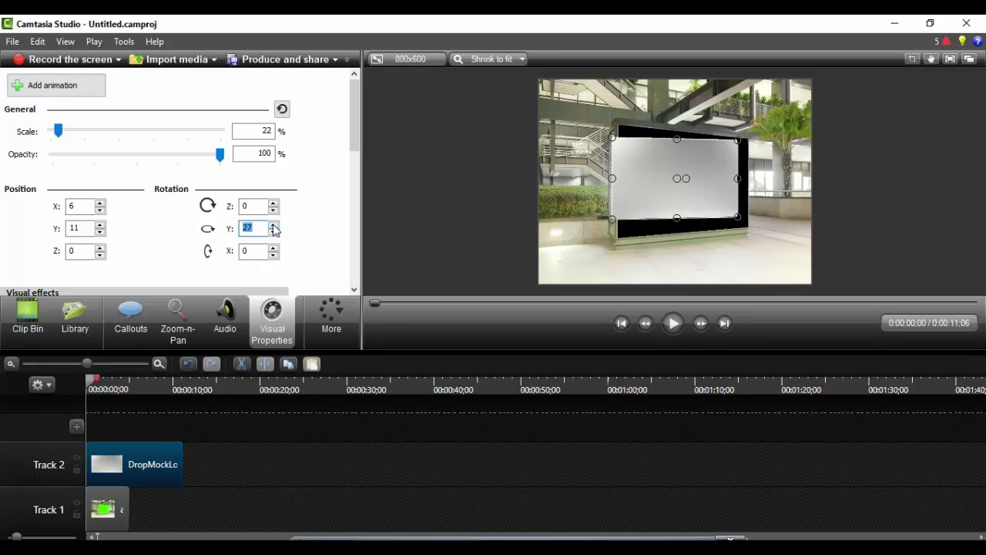
pyautogui.click(274, 225)
pyautogui.click(273, 226)
pyautogui.click(274, 225)
pyautogui.click(274, 225)
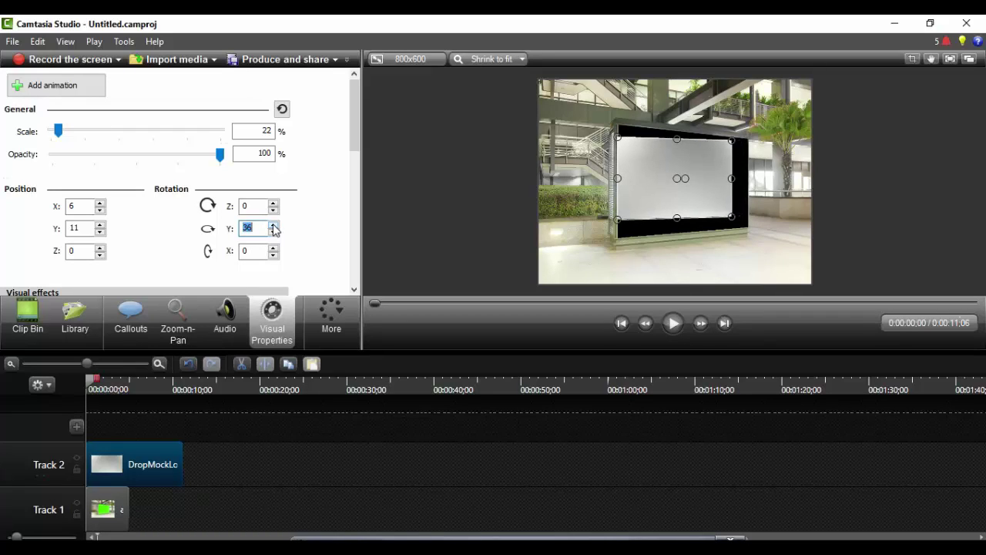
pyautogui.click(274, 225)
pyautogui.click(274, 225)
pyautogui.click(274, 225)
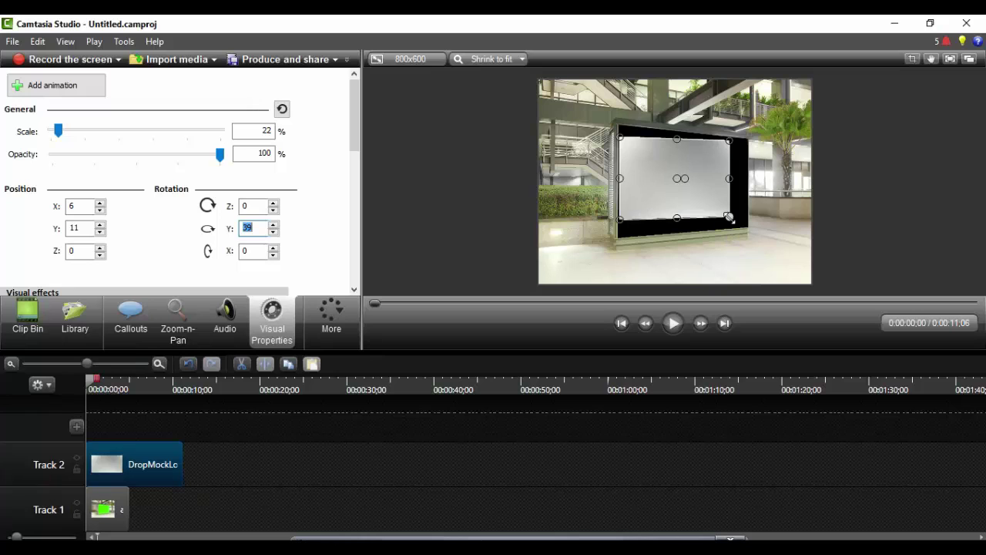
# - Scale the clip to about 28%, set Z rotation to -1, and fit it to the wall
pyautogui.moveTo(729, 217); pyautogui.dragTo(750, 230)
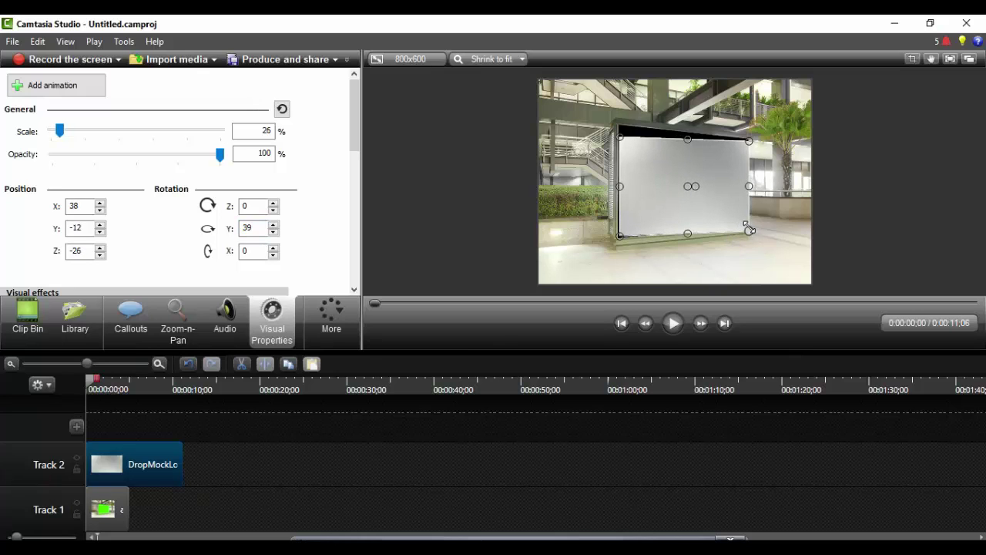
pyautogui.moveTo(620, 138); pyautogui.dragTo(613, 127)
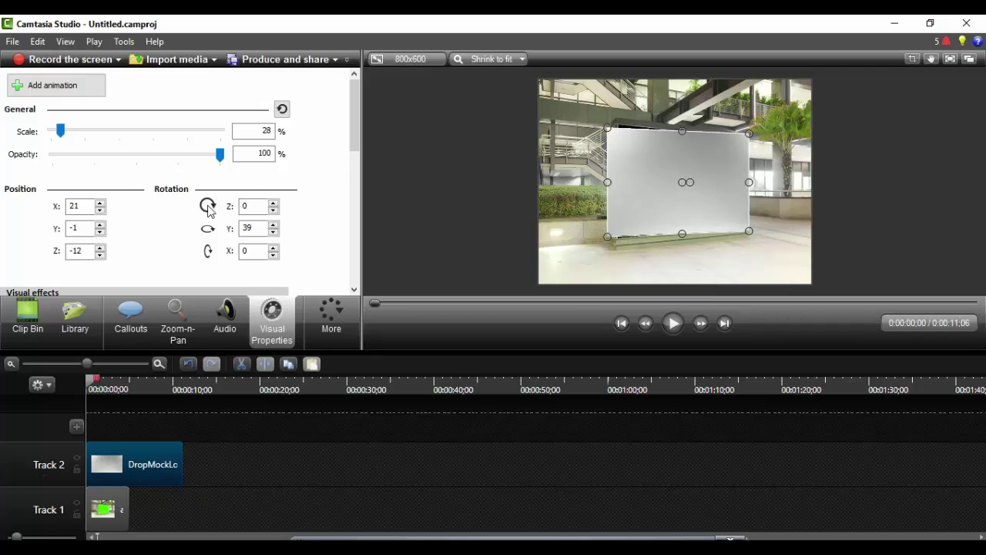
pyautogui.click(273, 211)
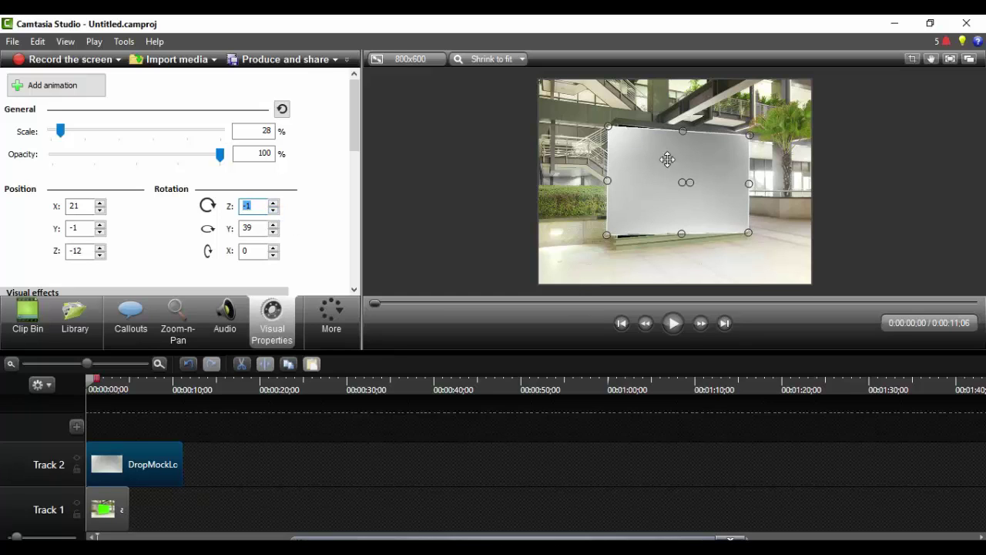
pyautogui.moveTo(609, 126); pyautogui.dragTo(607, 125)
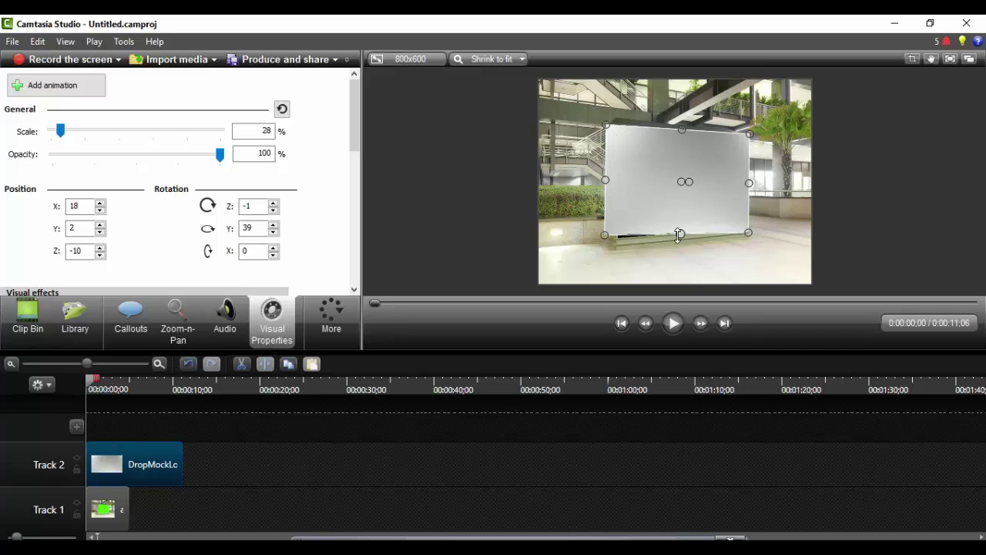
pyautogui.moveTo(678, 235); pyautogui.dragTo(679, 239)
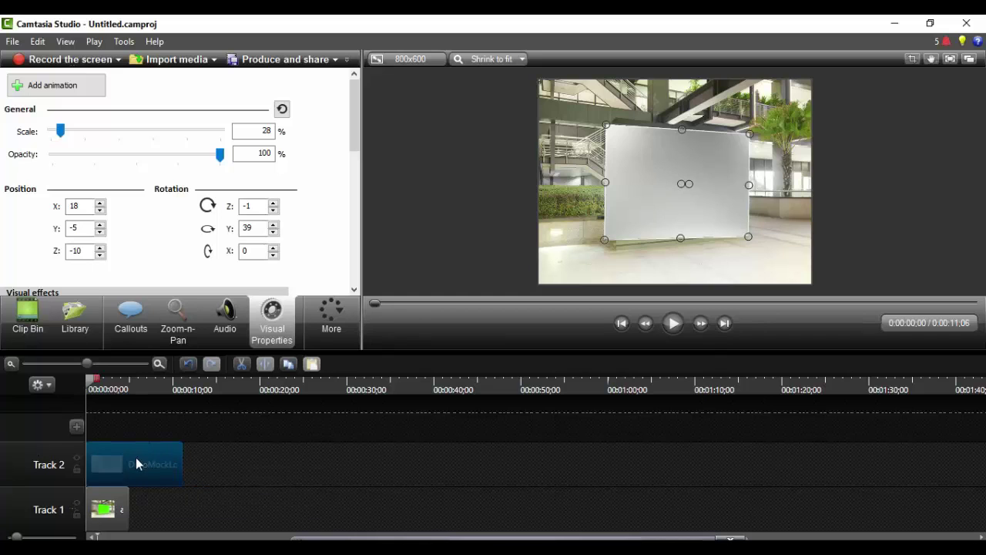
# - Put the billboard image on Track 2 above DropMock on Track 1, both from 0:00, equal length, and play
pyautogui.moveTo(144, 456); pyautogui.dragTo(221, 463)
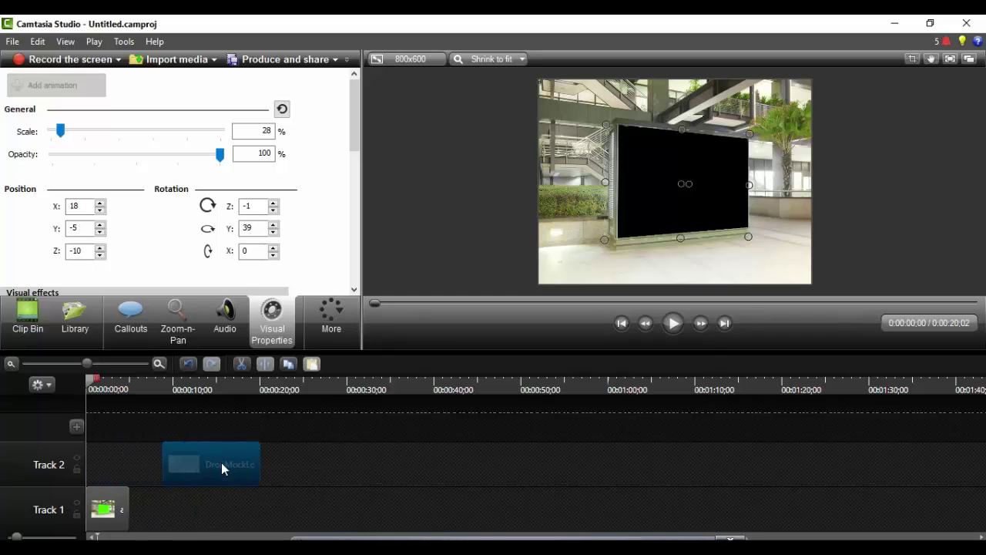
pyautogui.click(112, 488)
pyautogui.moveTo(113, 469); pyautogui.dragTo(110, 469)
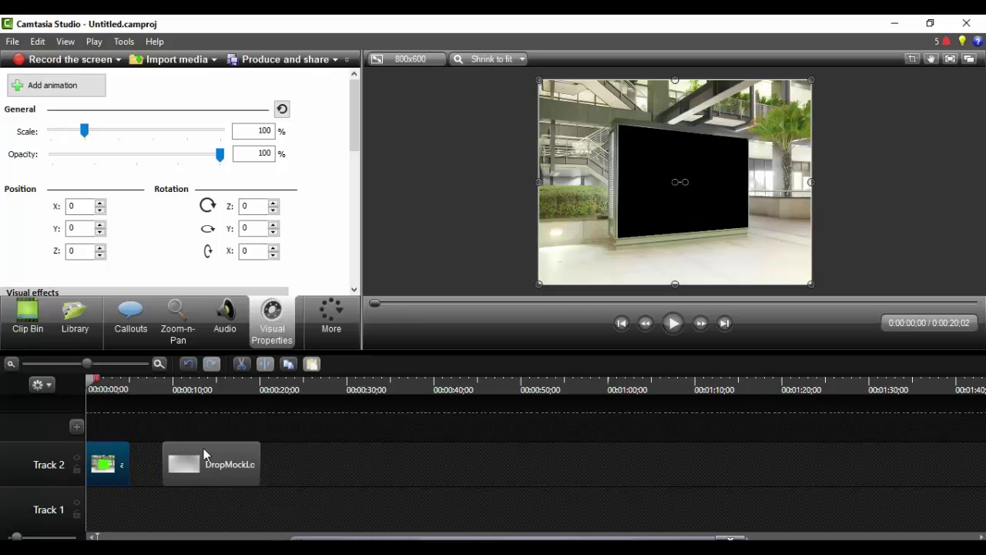
pyautogui.moveTo(201, 470); pyautogui.dragTo(114, 510)
pyautogui.moveTo(128, 465); pyautogui.dragTo(182, 467)
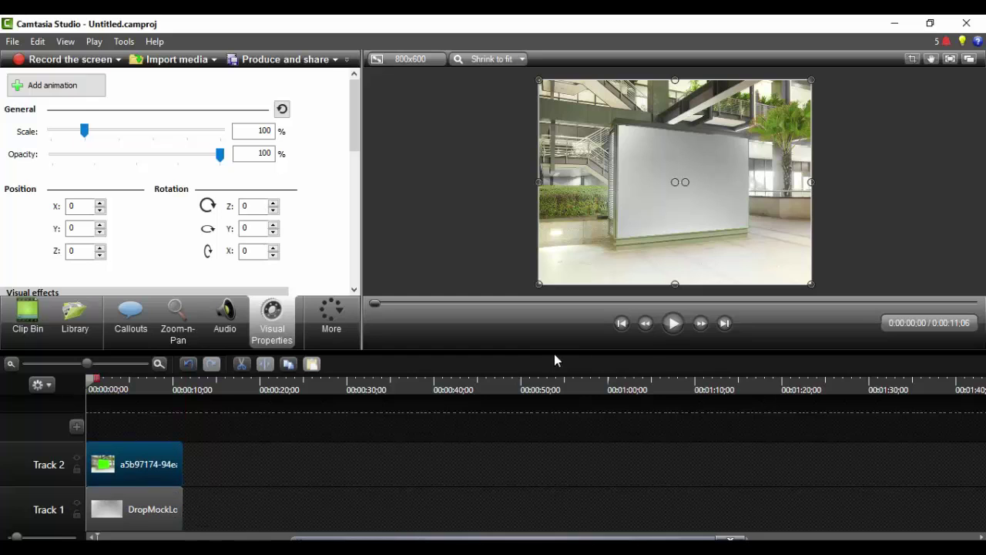
pyautogui.click(670, 326)
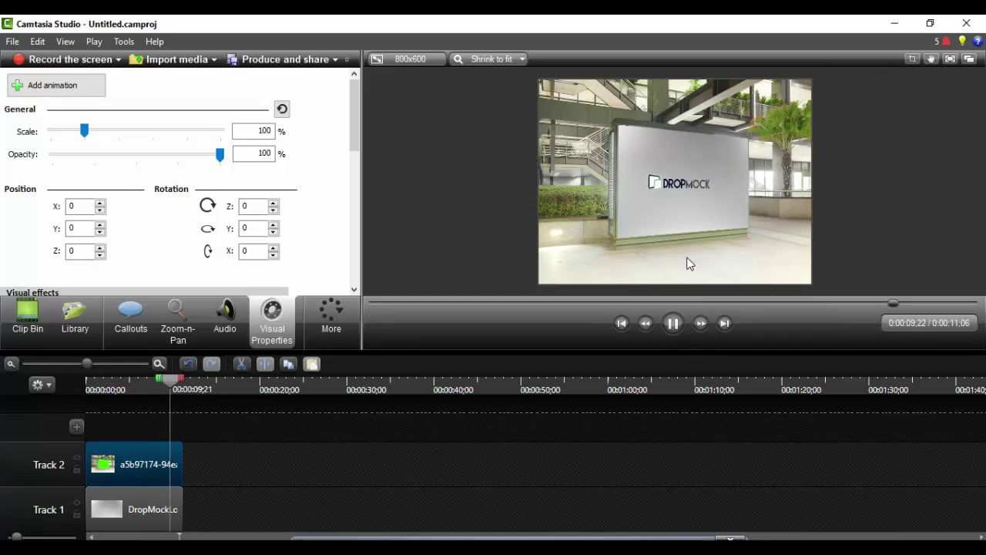
# - Trim both clips to end at 0:00:07;19 where the logo animation finishes, then replay
pyautogui.click(677, 328)
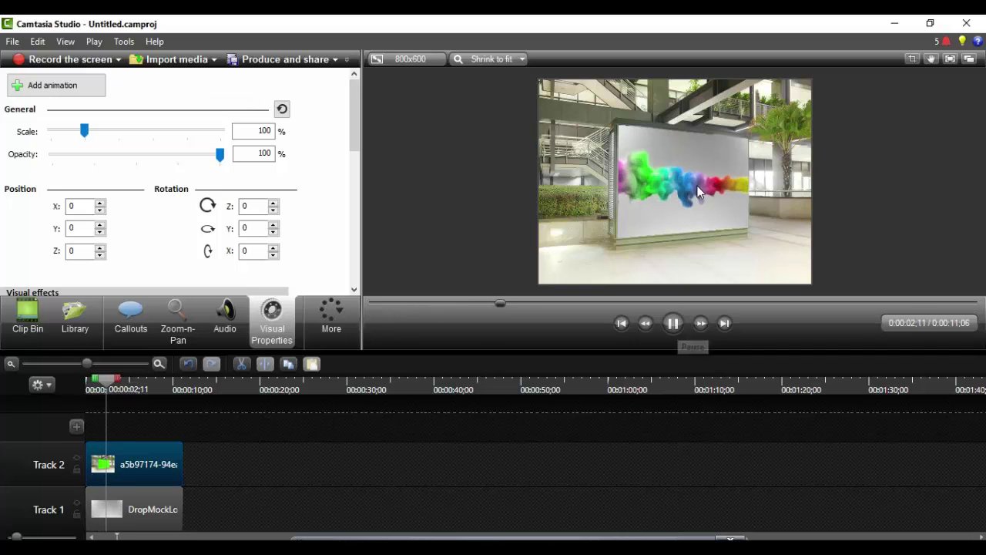
pyautogui.click(672, 323)
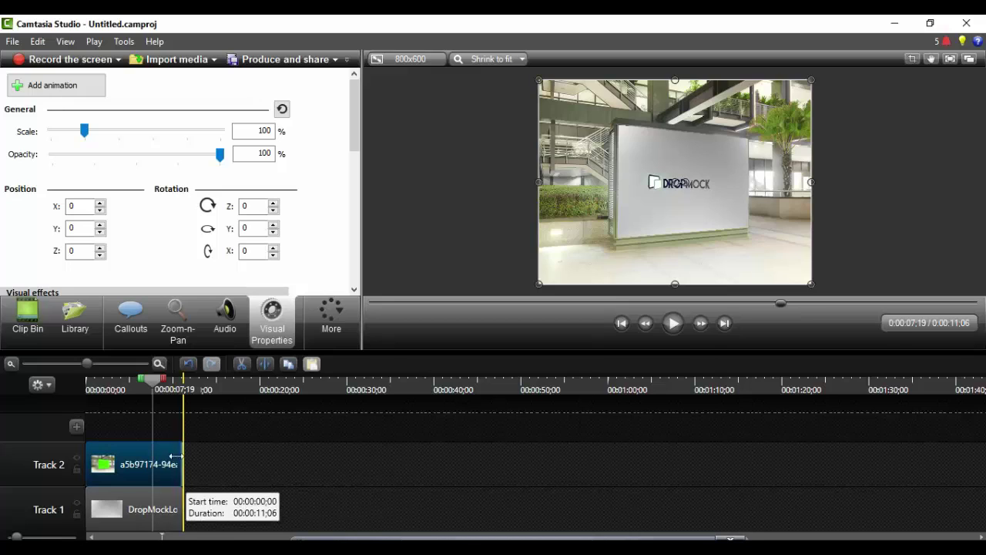
pyautogui.moveTo(182, 456); pyautogui.dragTo(153, 461)
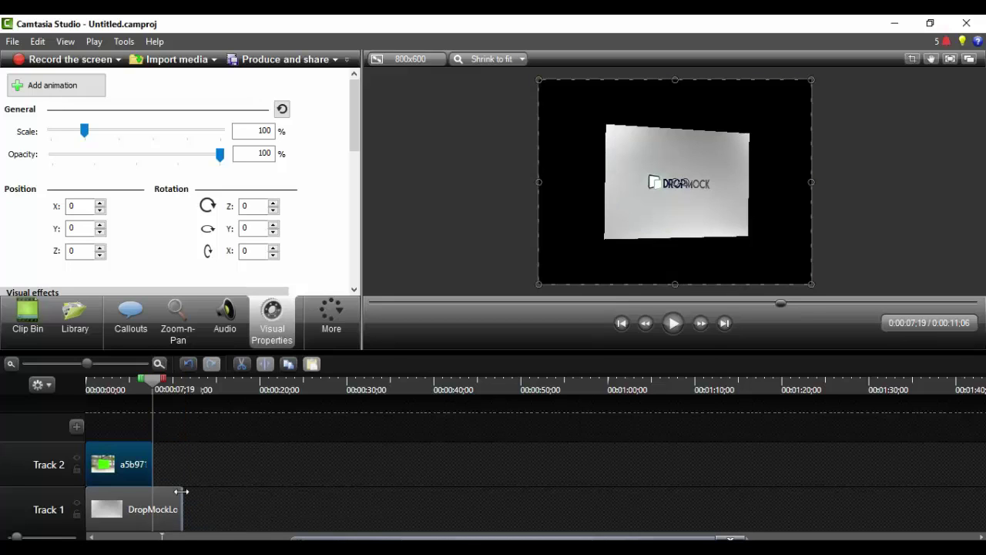
pyautogui.moveTo(182, 491); pyautogui.dragTo(152, 491)
pyautogui.click(672, 324)
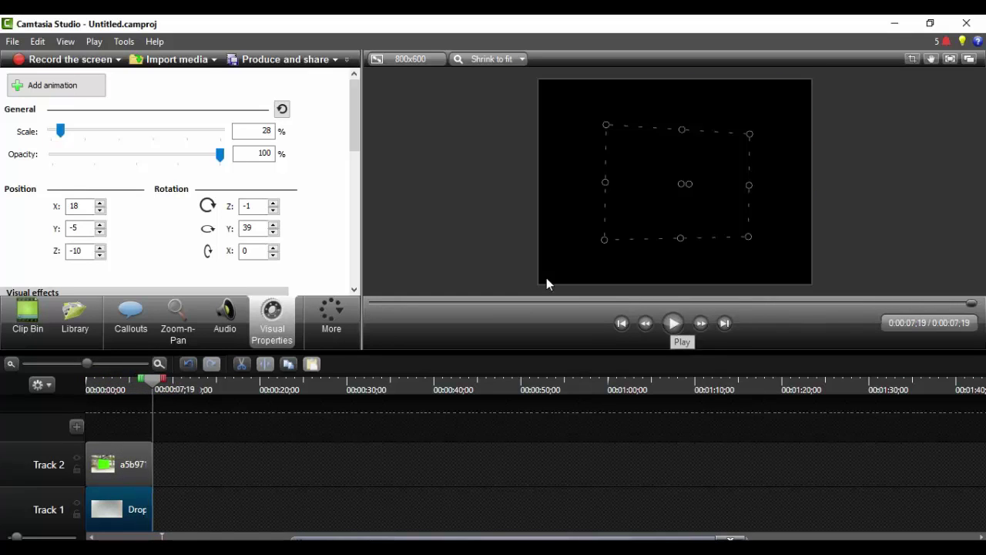
# - Start Produce and share with Custom production settings and select GIF - animation file
pyautogui.click(263, 62)
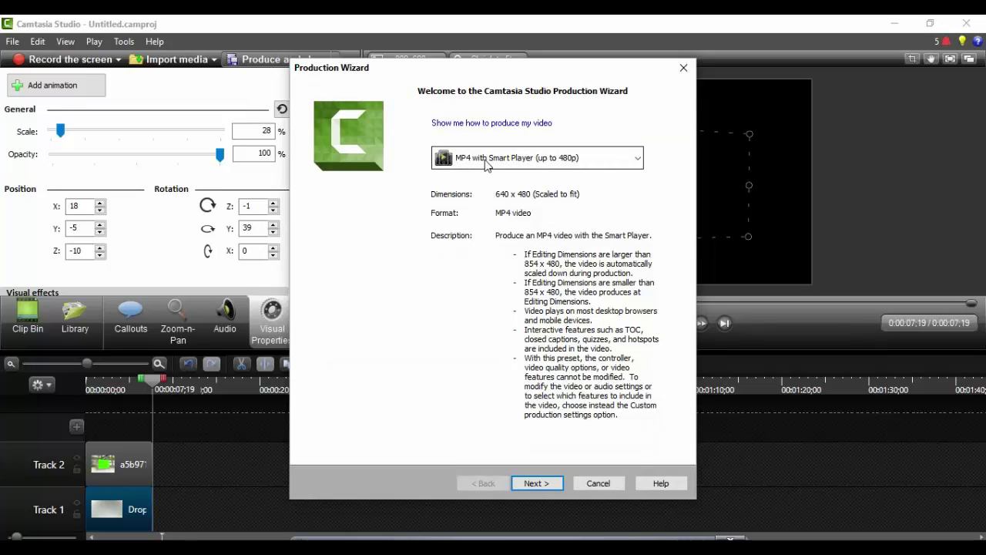
pyautogui.click(635, 159)
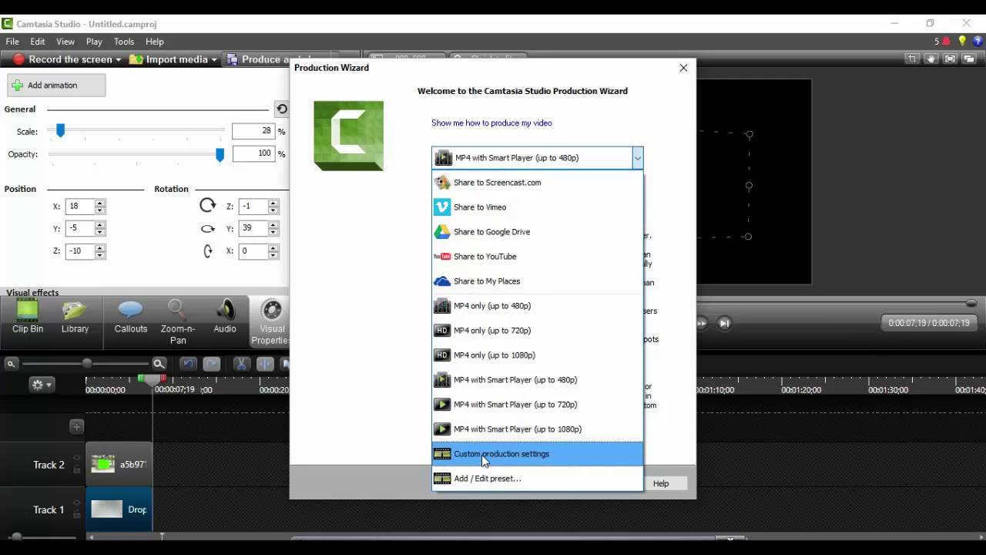
pyautogui.click(482, 456)
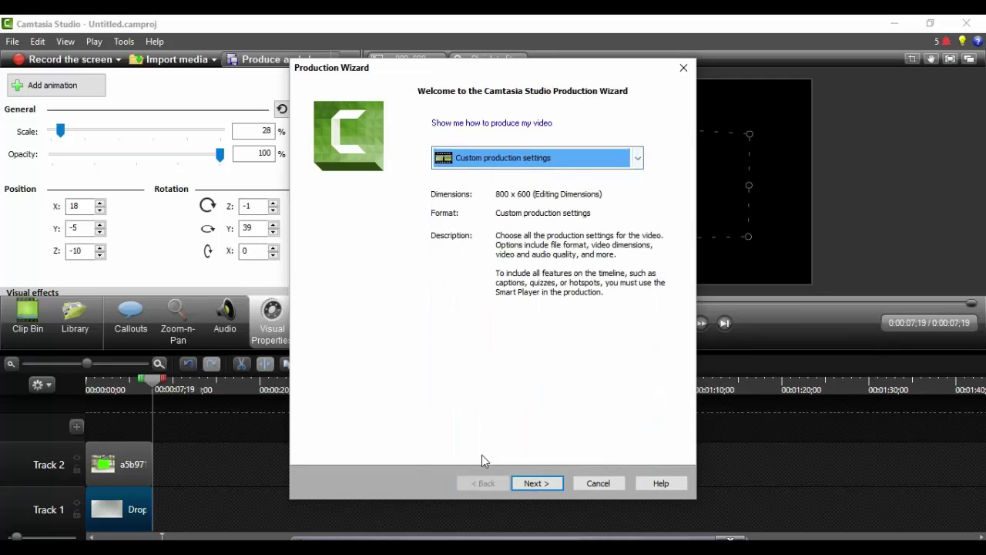
pyautogui.click(542, 483)
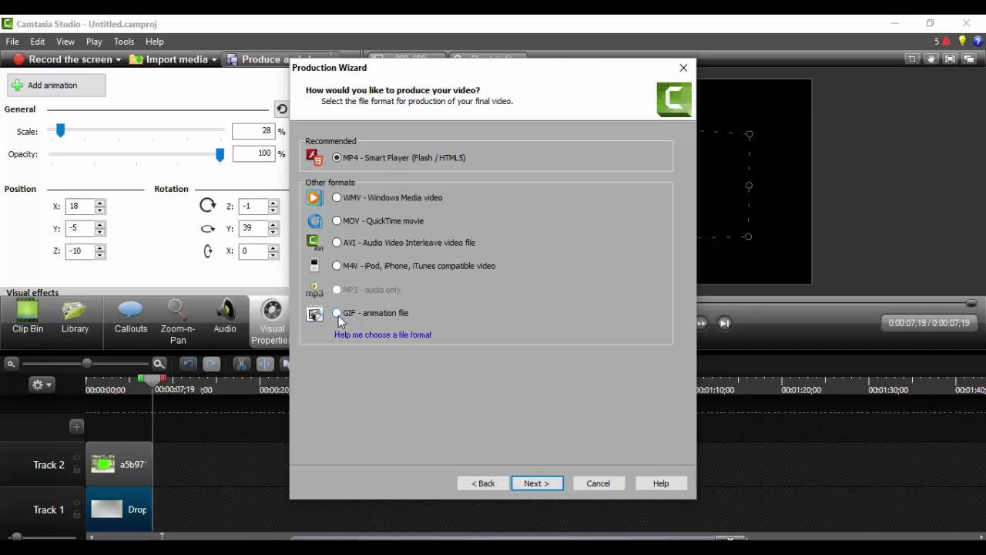
pyautogui.click(537, 483)
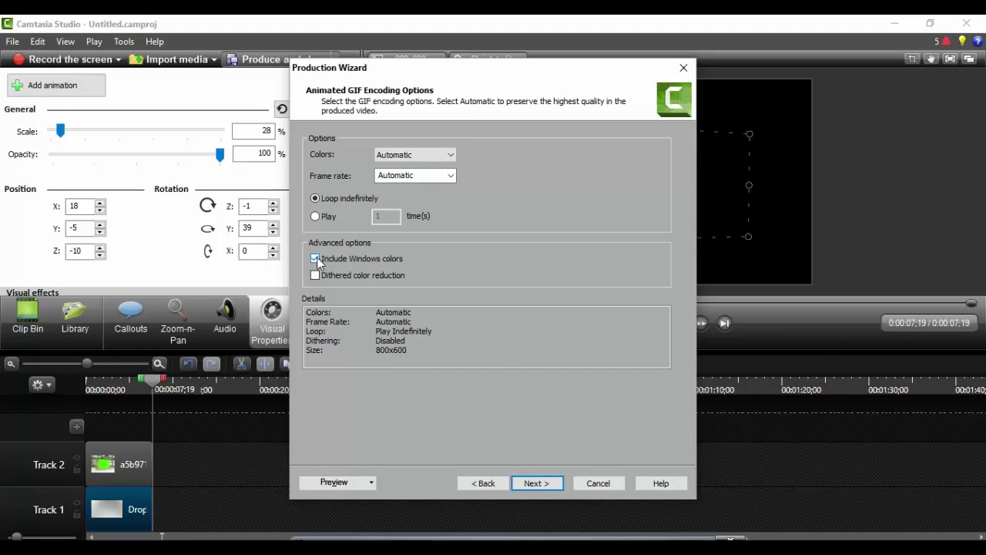
# - Keep the automatic GIF options and 800x600 size, and name the production Dropmock123
pyautogui.click(539, 484)
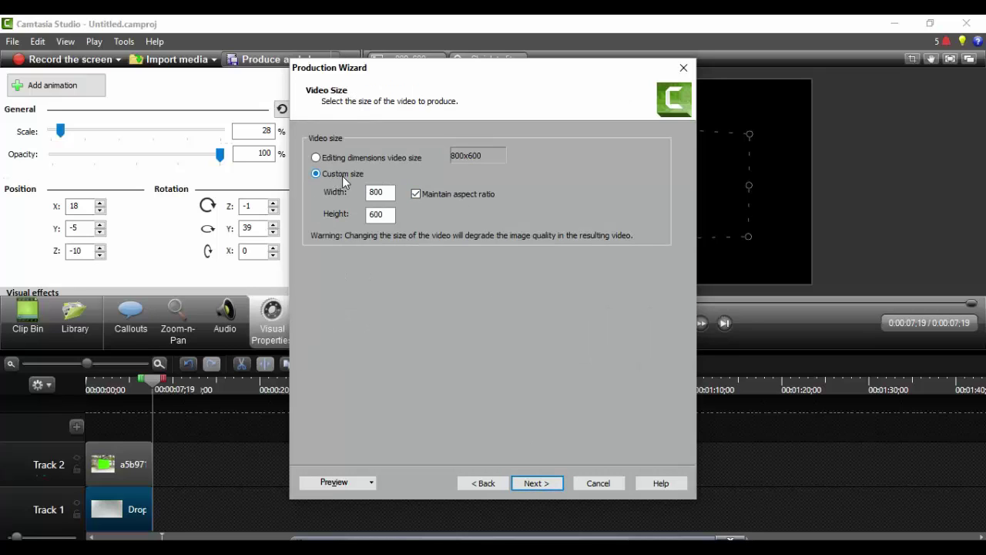
pyautogui.click(539, 484)
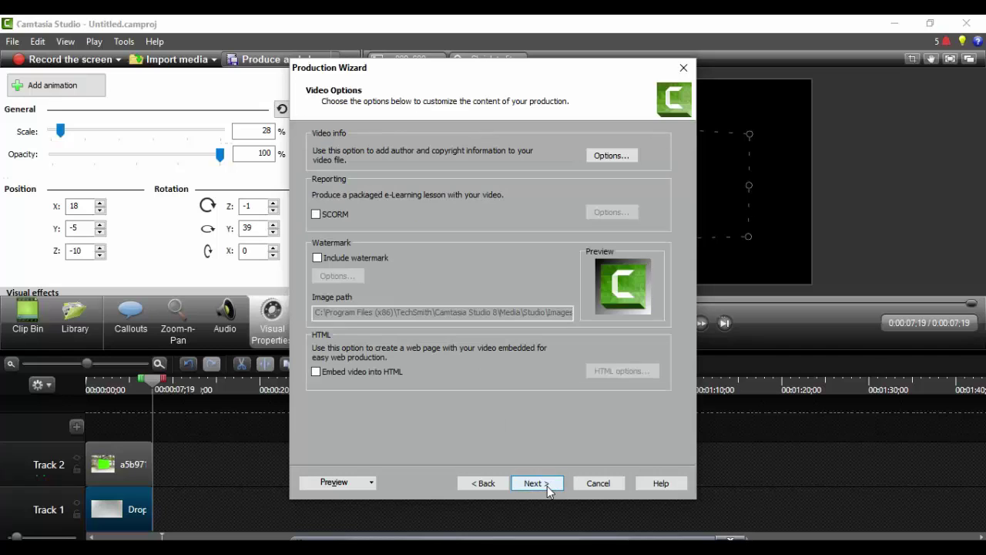
pyautogui.click(497, 482)
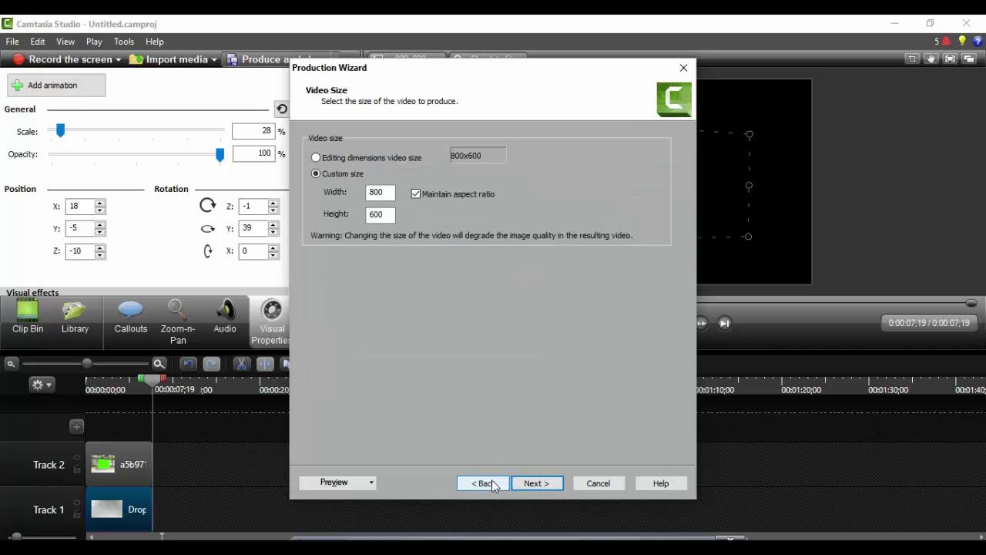
pyautogui.click(380, 195)
pyautogui.click(377, 218)
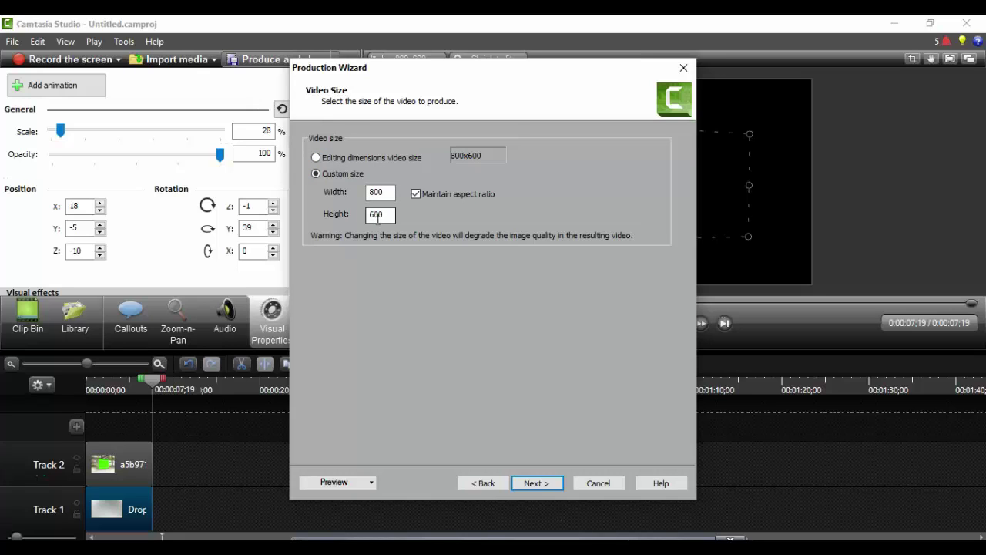
pyautogui.click(528, 484)
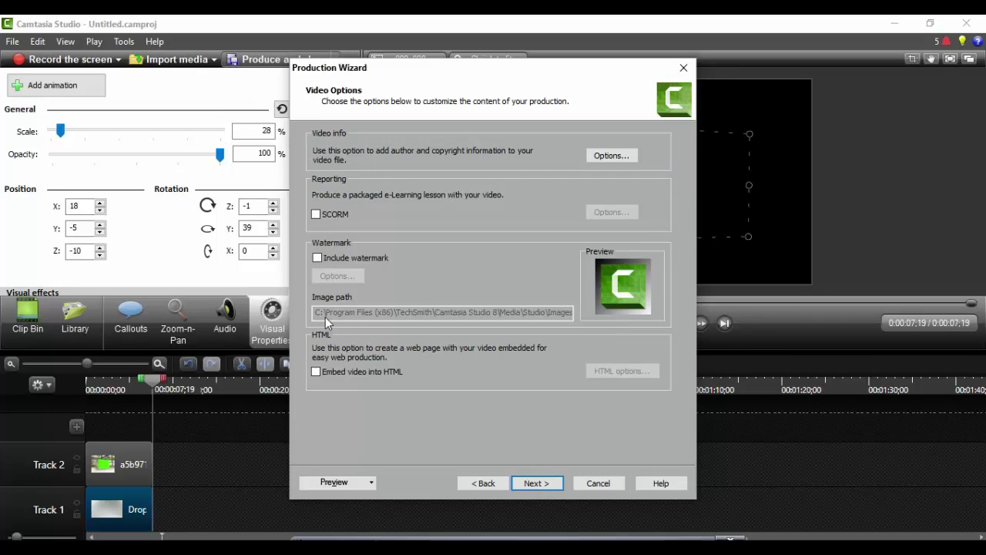
pyautogui.click(532, 483)
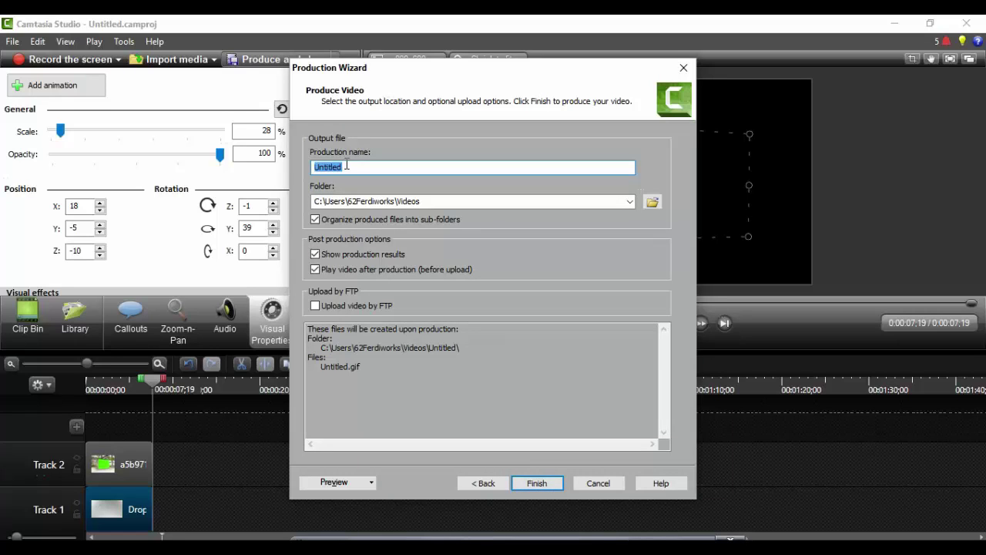
pyautogui.write('Drop')
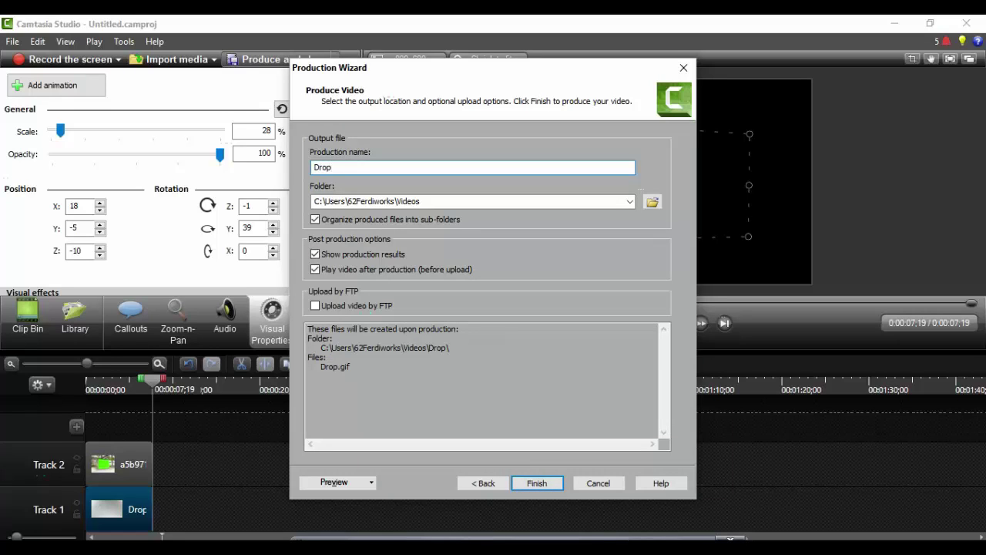
pyautogui.write('mock123')
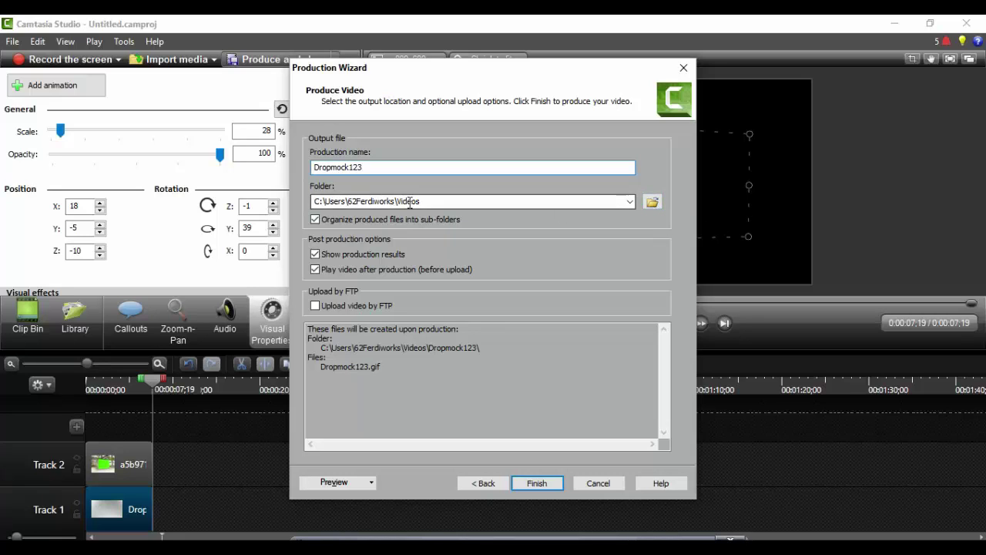
# - Finish the production wizard to start rendering Dropmock123.gif
pyautogui.click(530, 485)
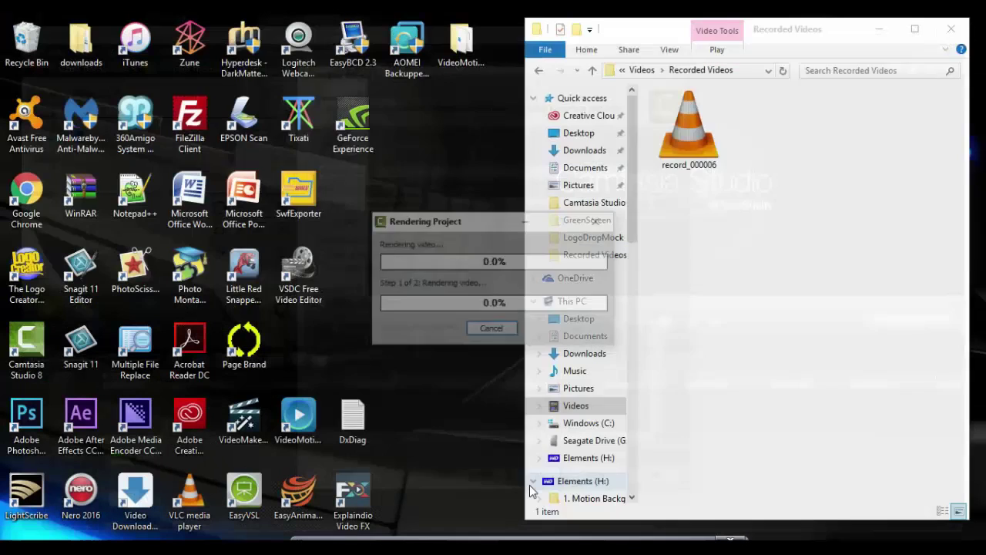